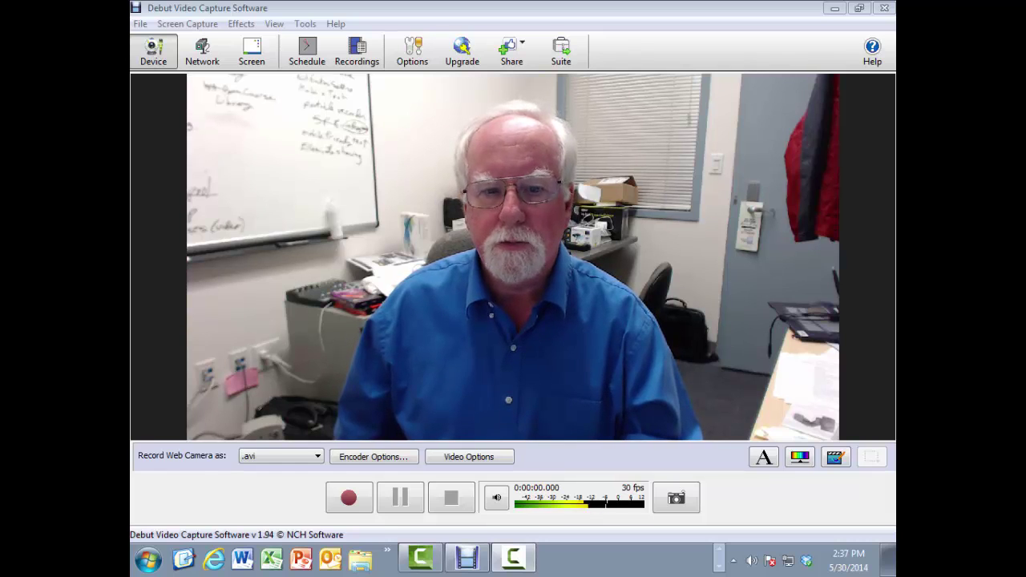
- Choose .avi as the file format for the web camera recording
click(318, 456)
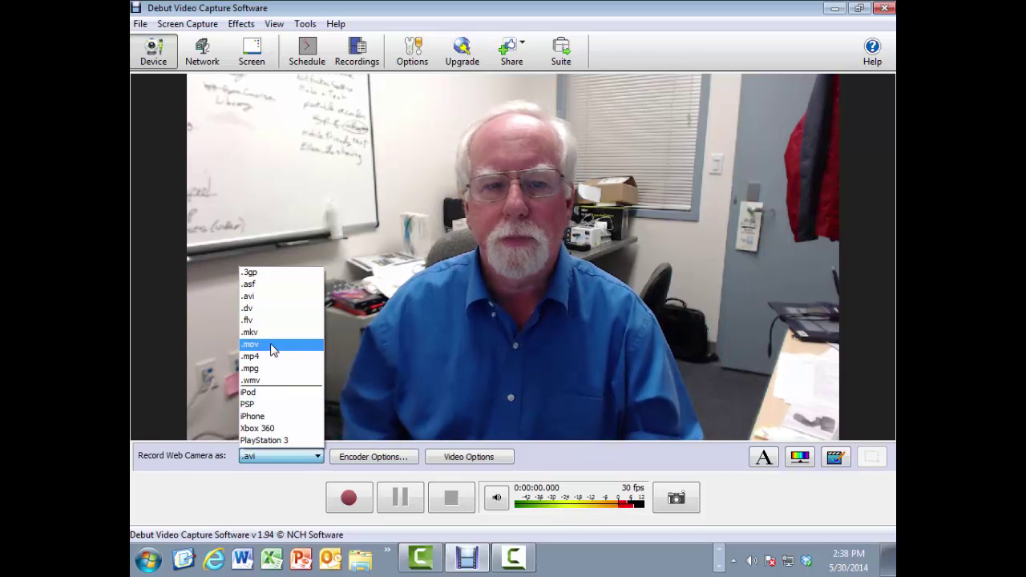
click(267, 296)
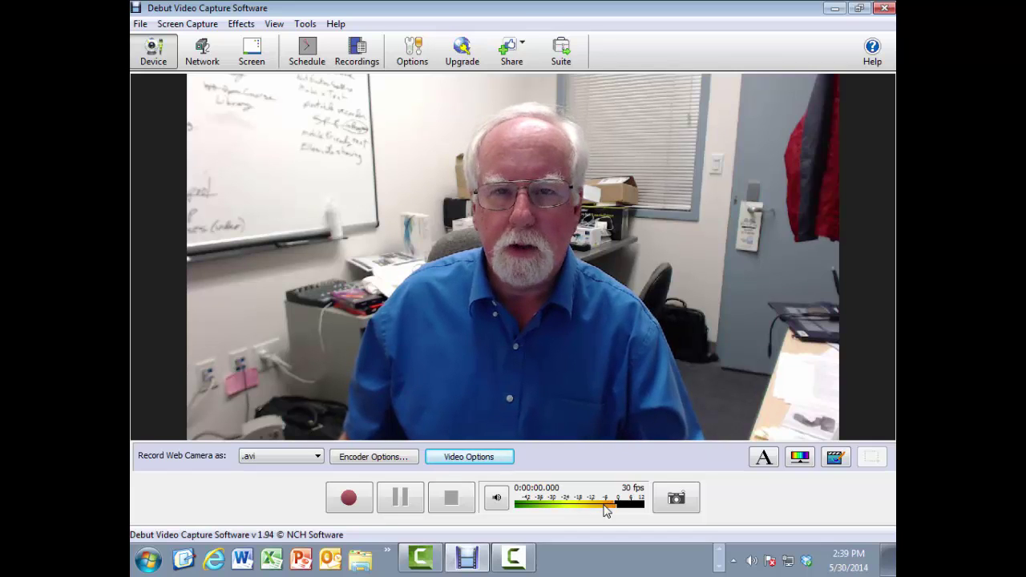
- Open the Windows Sound settings from Control Panel and show the recording devices
click(149, 562)
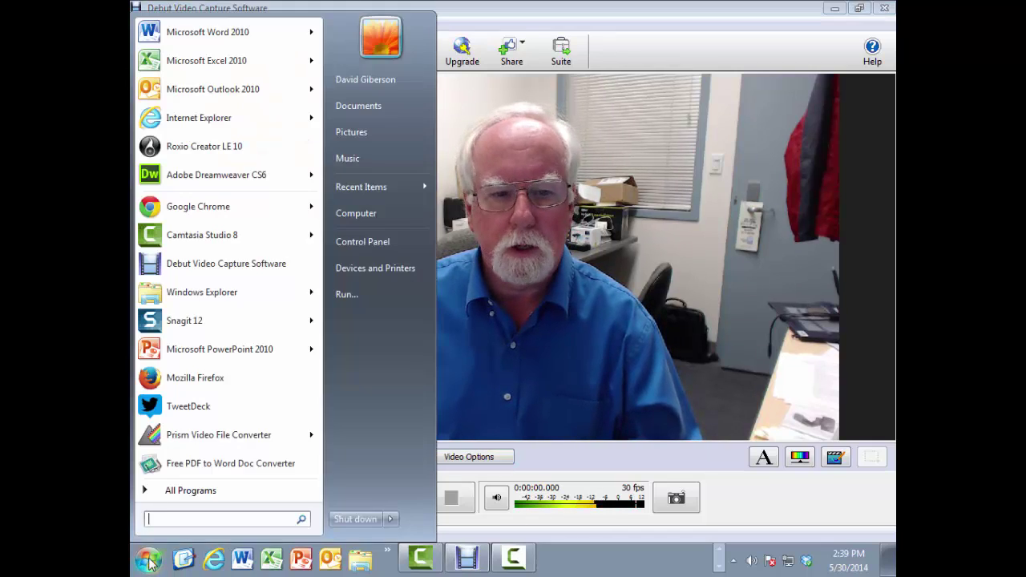
click(386, 243)
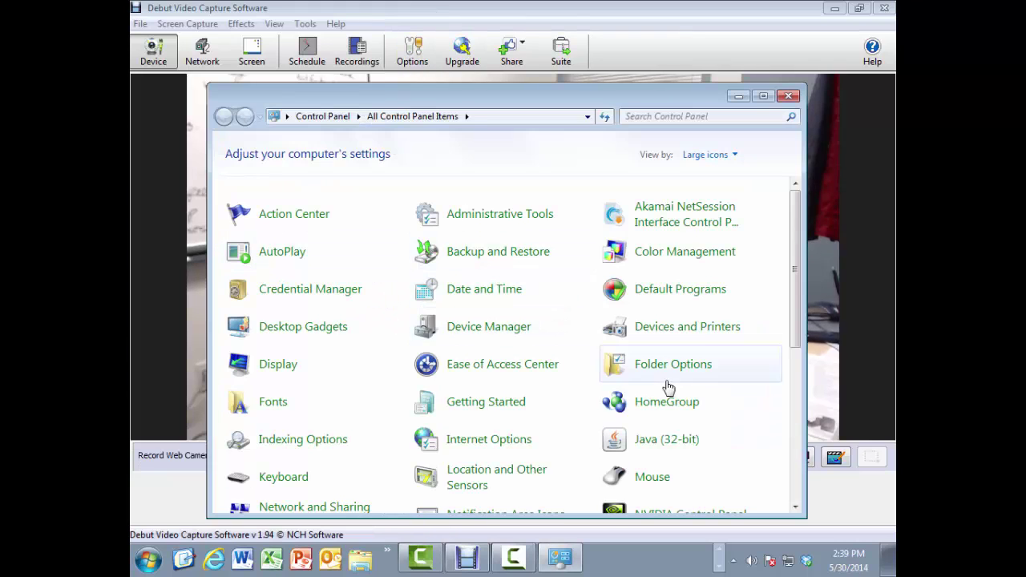
drag(791, 321, 787, 485)
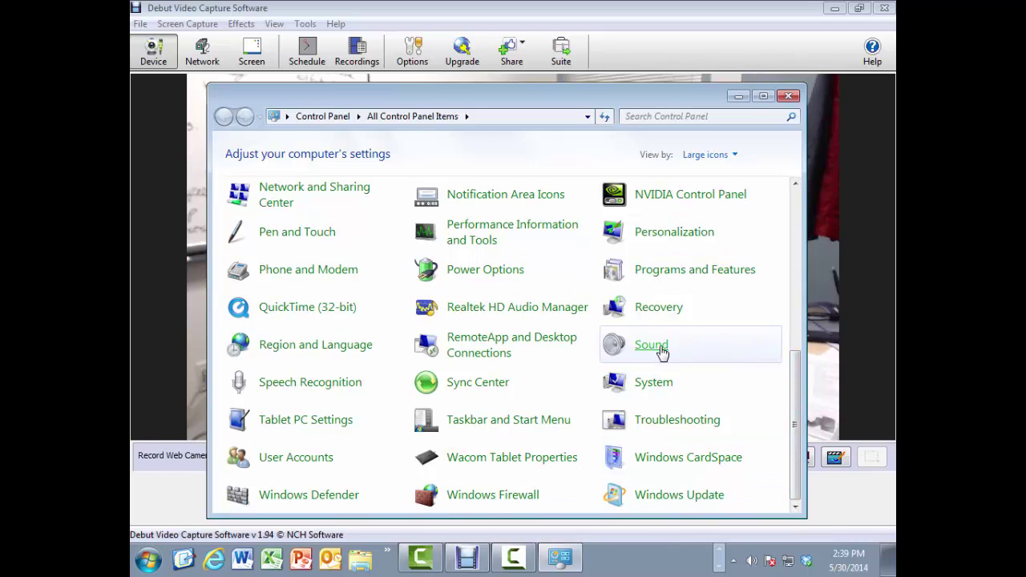
click(660, 355)
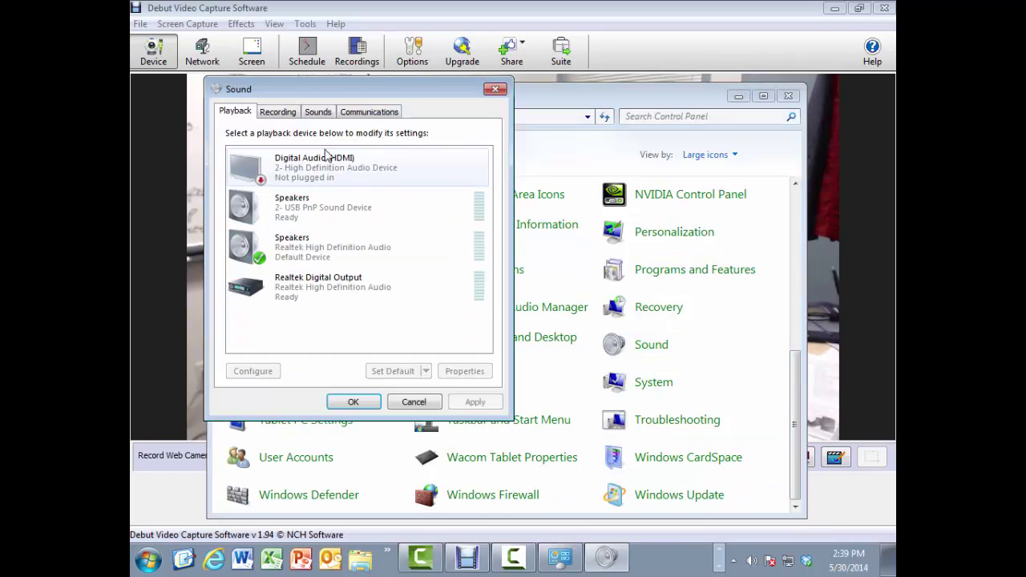
click(282, 112)
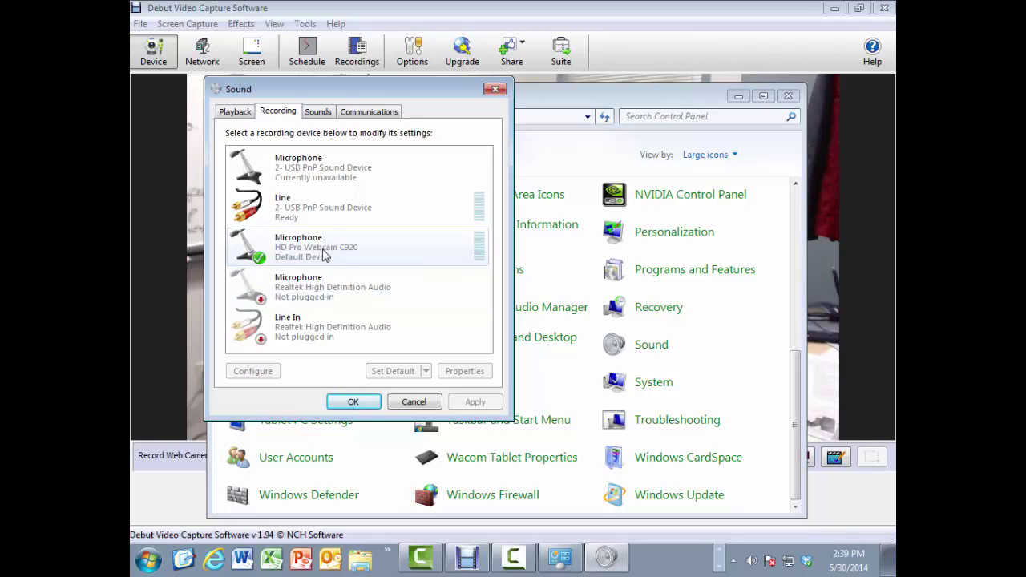
- Examine the options offered for the 2- USB PnP Sound Device microphone and dismiss the Sound settings
click(309, 168)
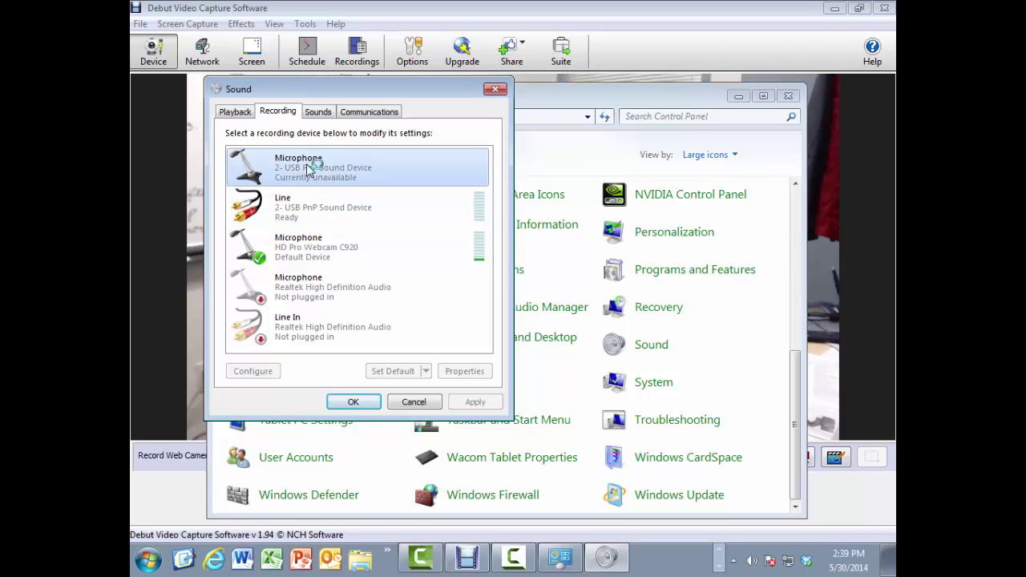
right_click(316, 165)
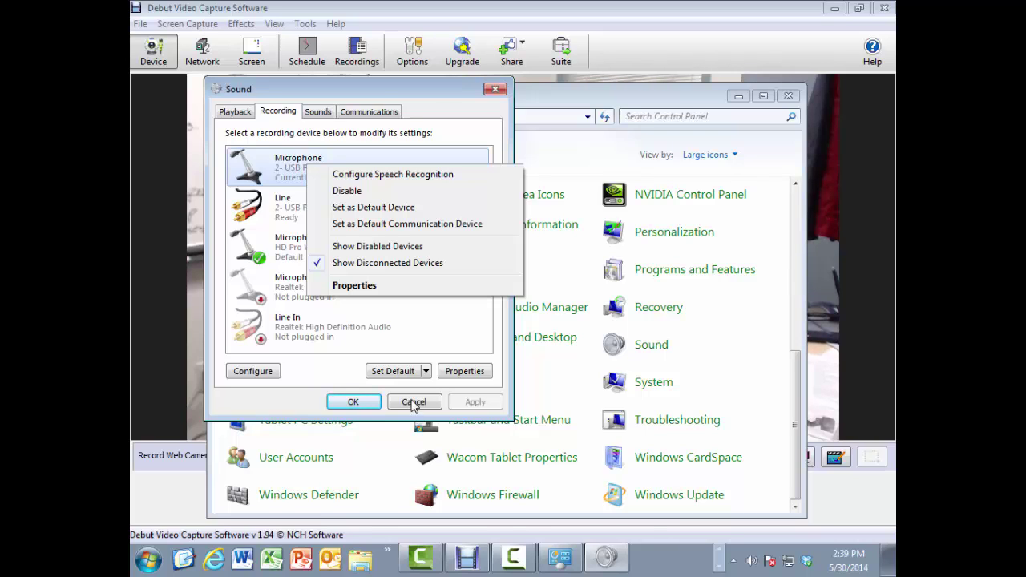
click(413, 393)
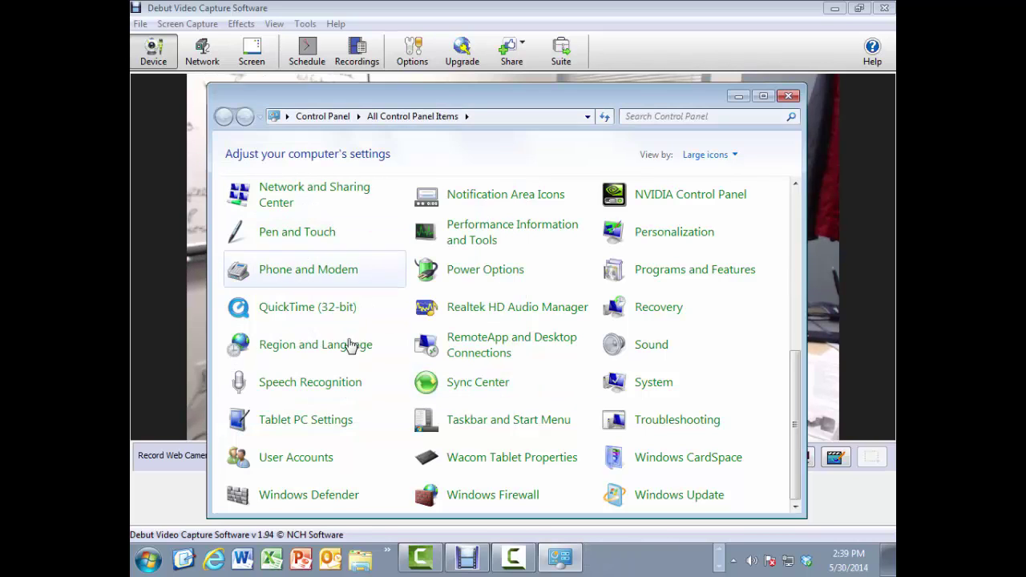
- Check the input level of the HD Pro Webcam C920 microphone in the Sound settings and close Control Panel
click(650, 346)
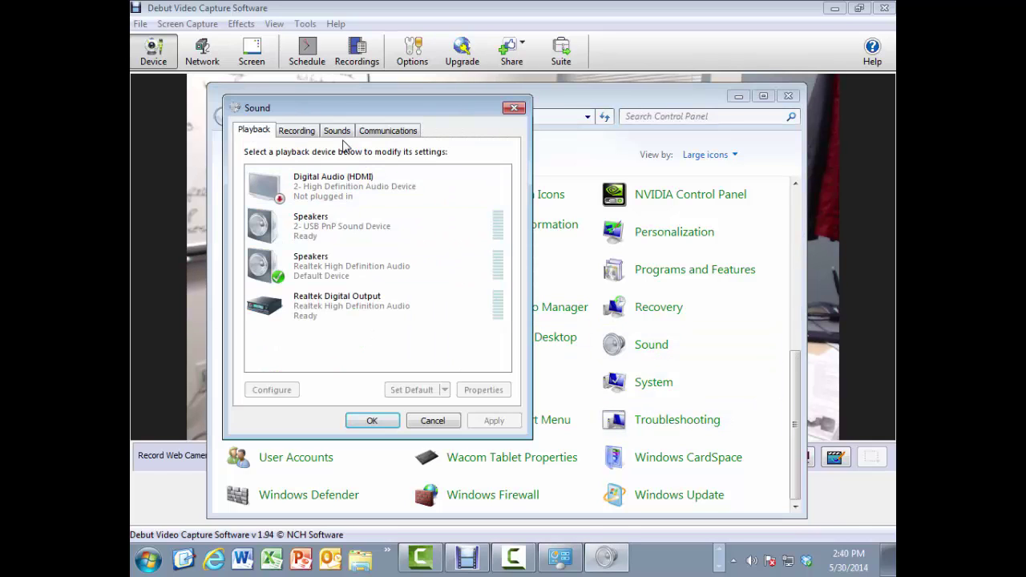
click(299, 132)
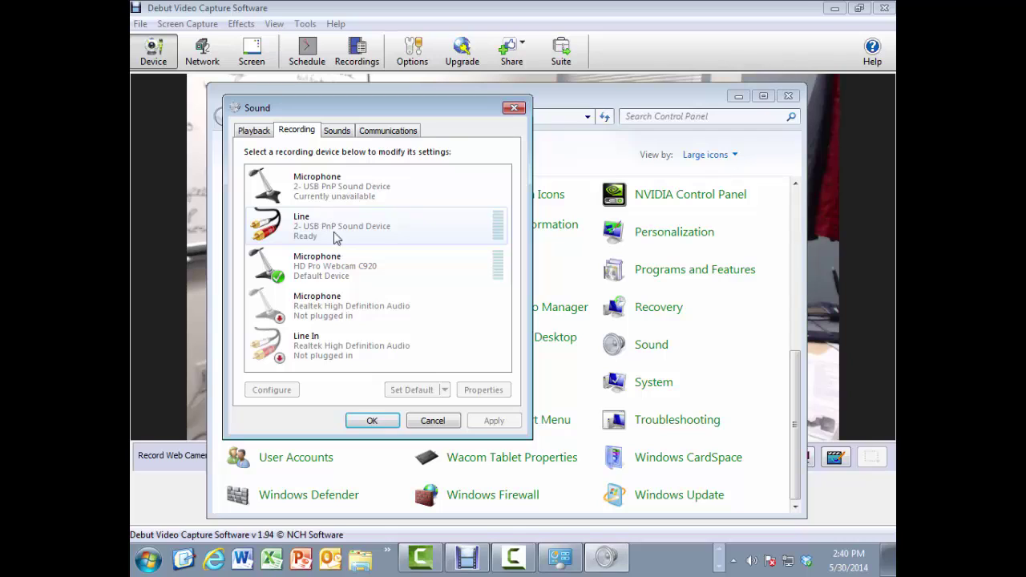
click(329, 270)
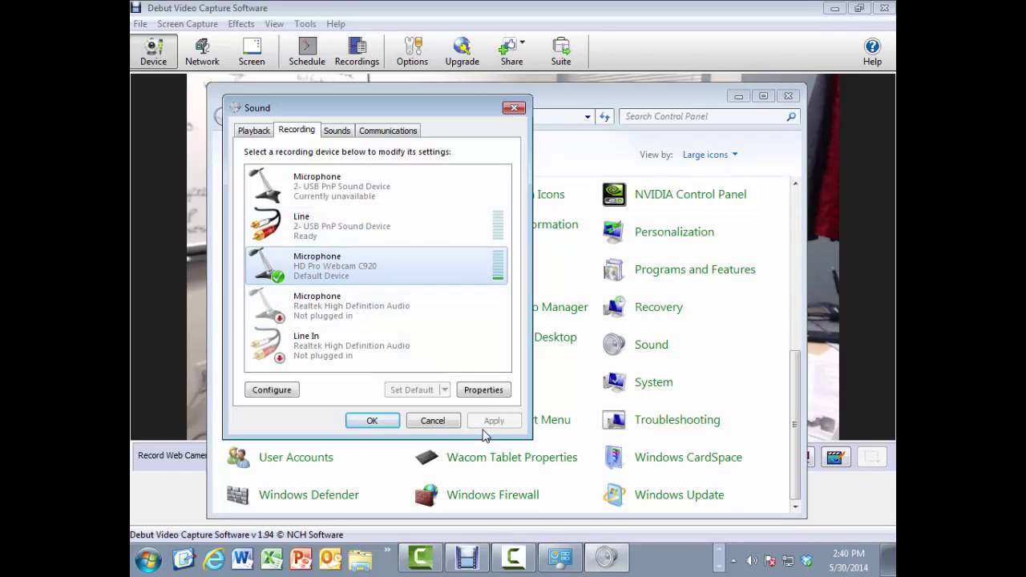
click(483, 391)
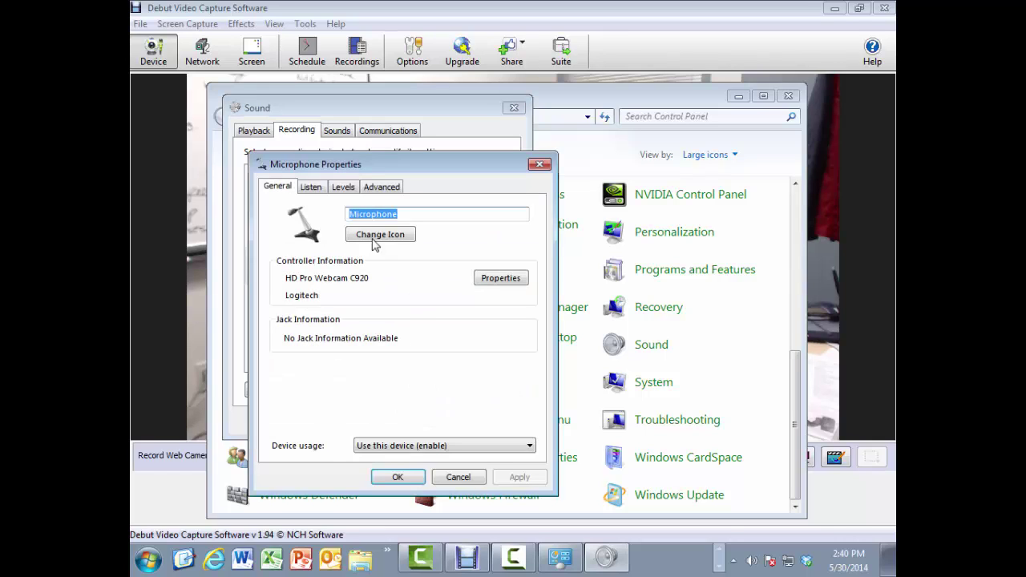
click(345, 187)
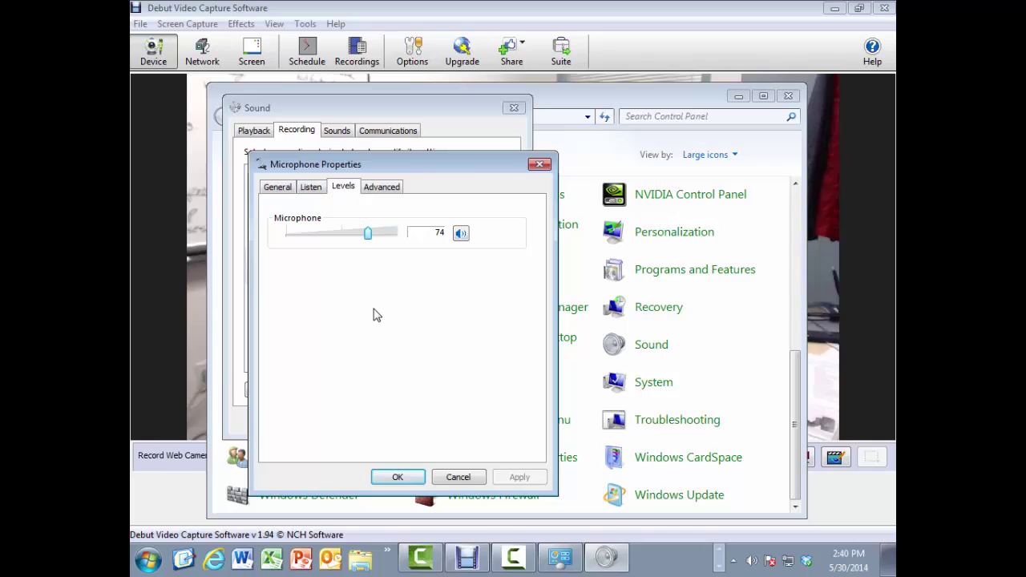
click(421, 477)
click(367, 421)
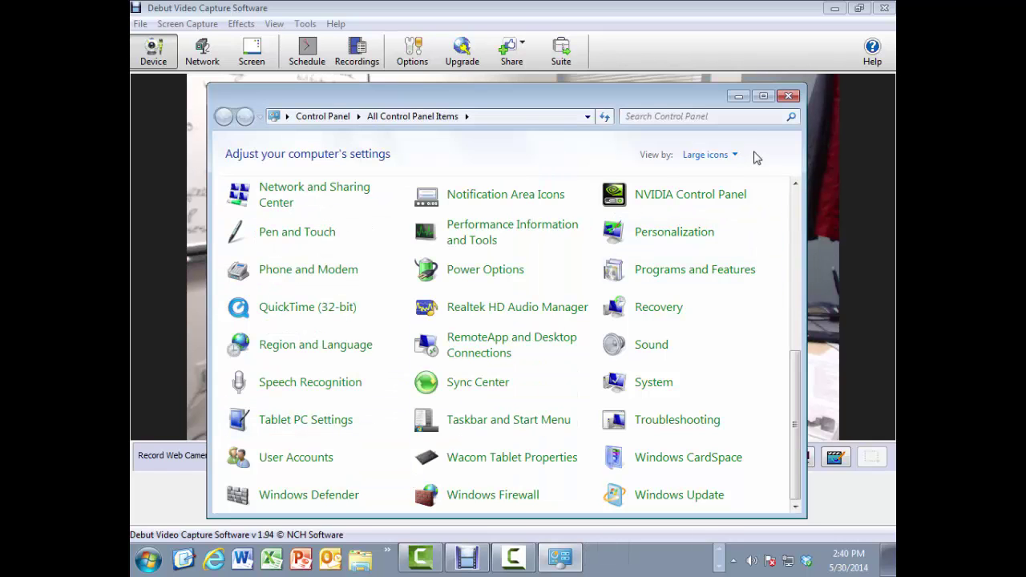
click(790, 96)
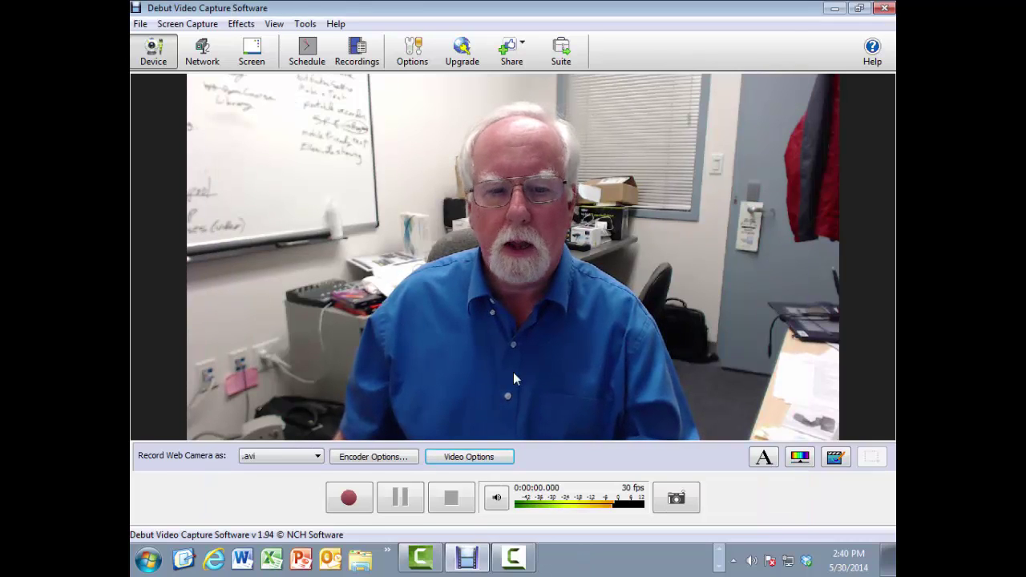
- Record a short web camera clip, pausing and resuming it once before stopping the recording
click(351, 499)
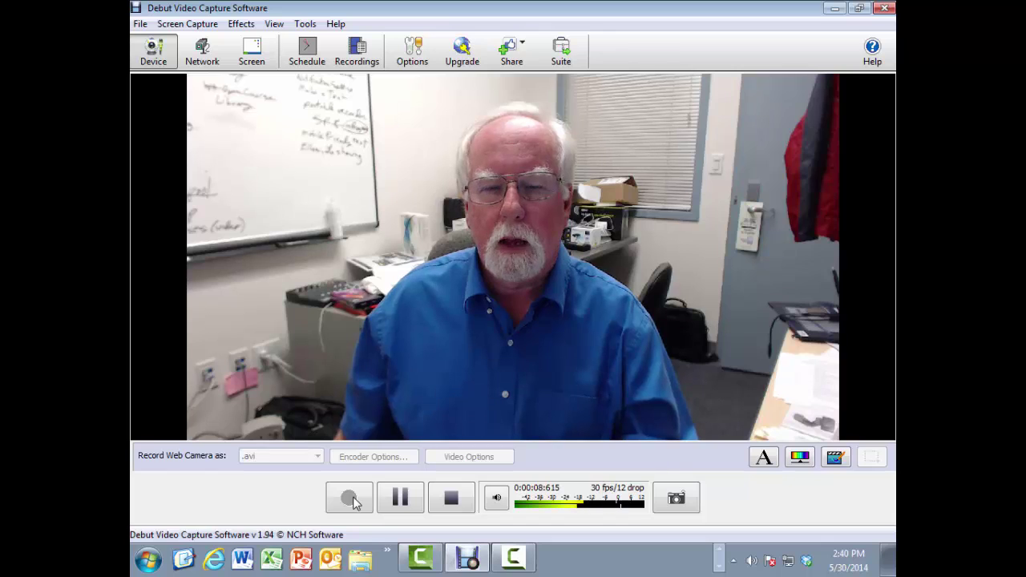
click(403, 503)
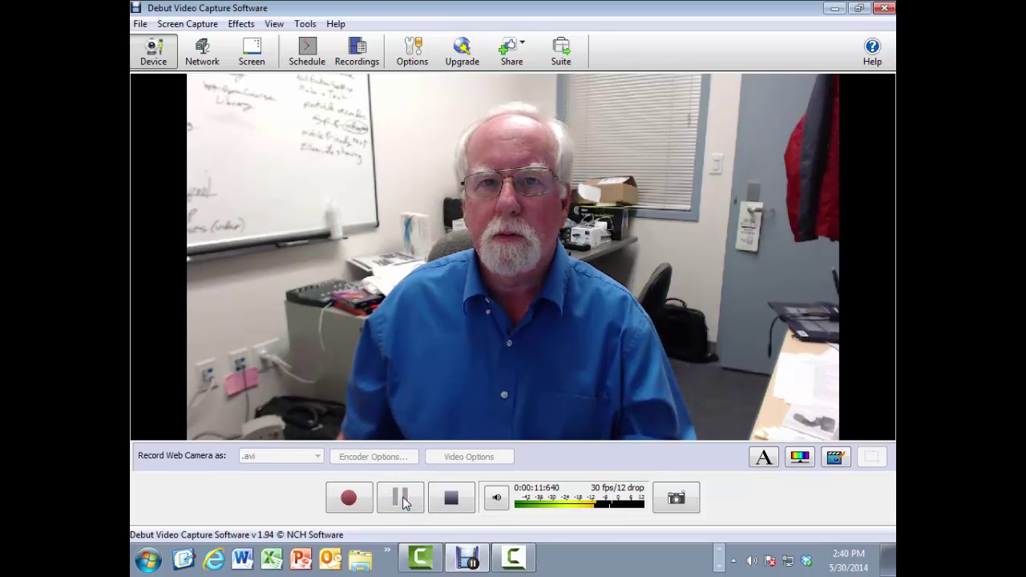
click(349, 500)
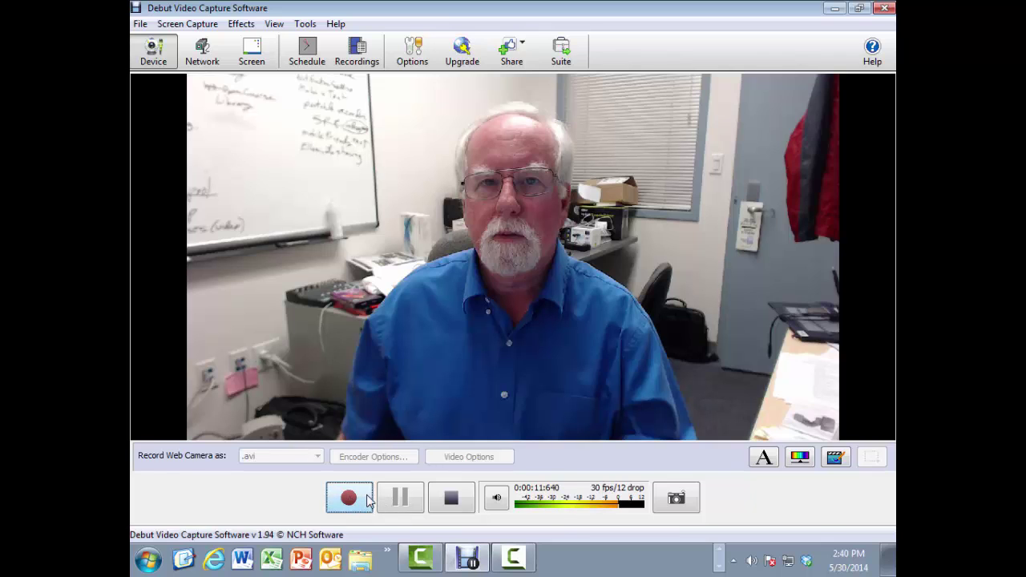
click(367, 501)
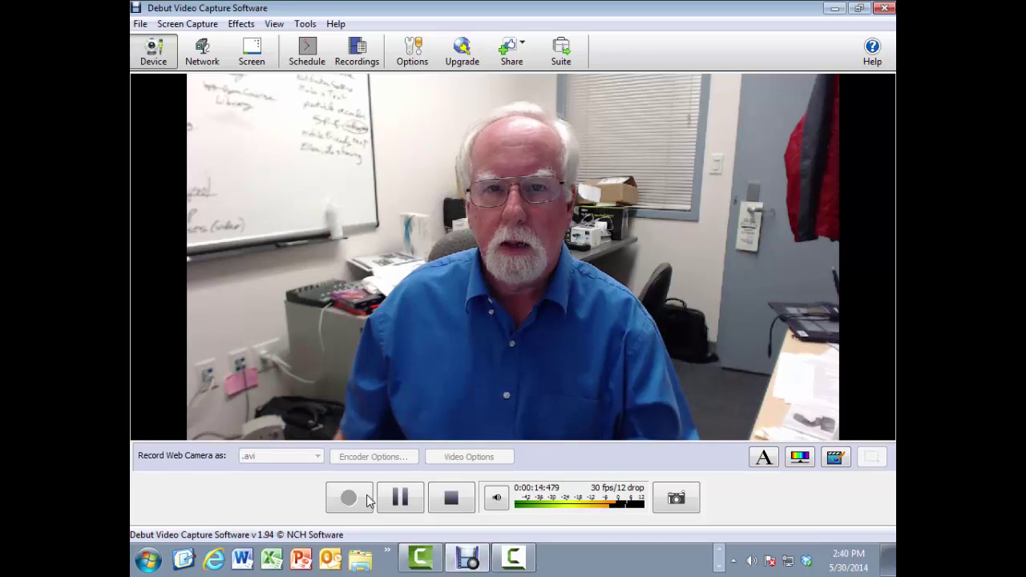
click(451, 498)
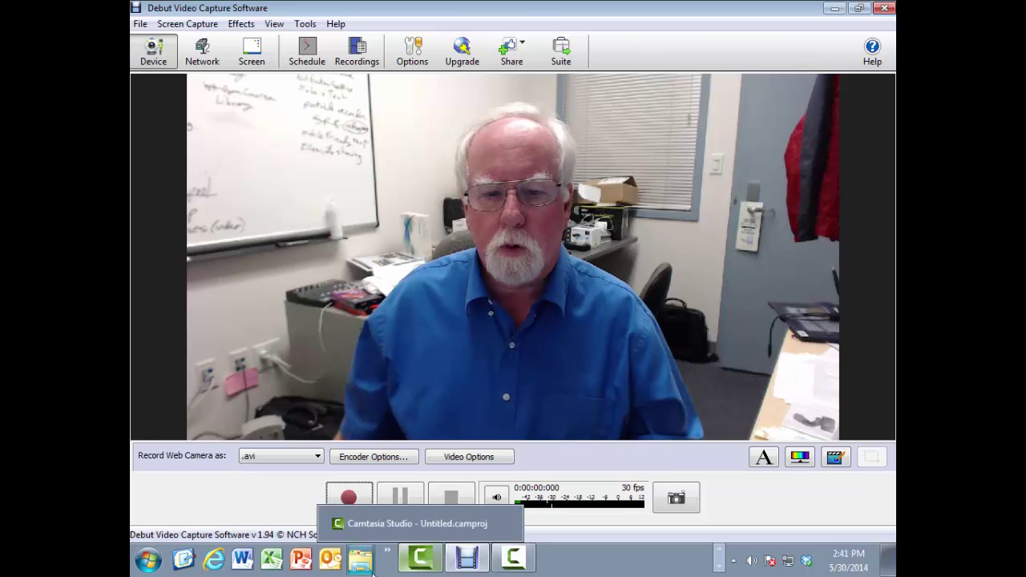
- Switch to Windows Explorer and open the Debut folder in the Videos library
scroll(453, 565, down, 1)
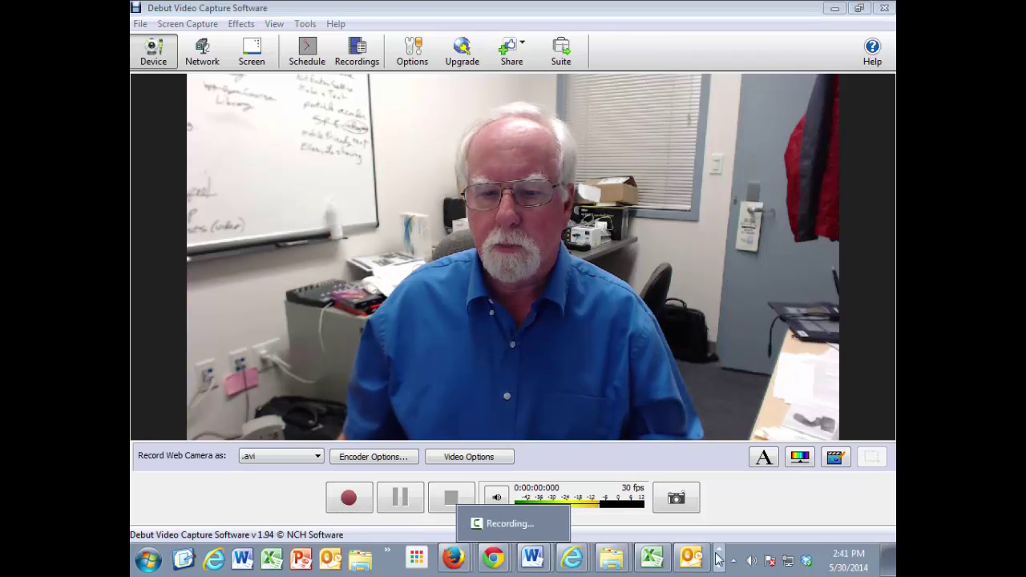
mouse_move(609, 562)
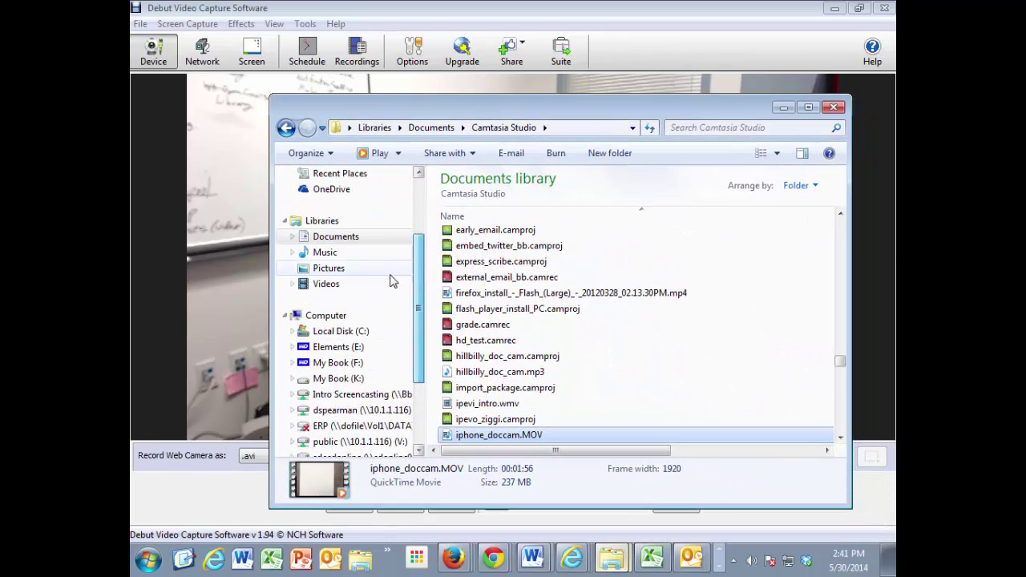
click(323, 286)
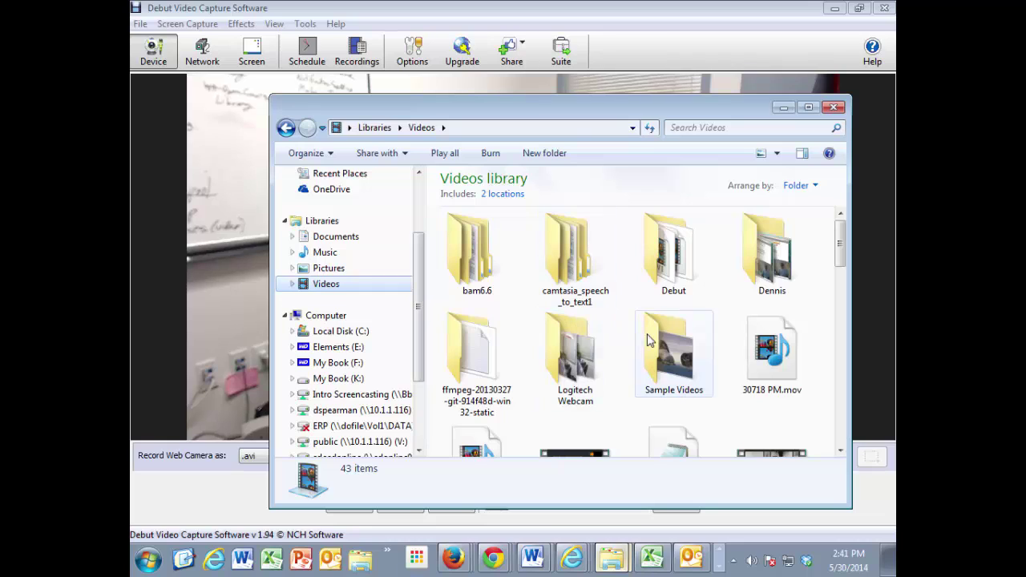
double_click(668, 265)
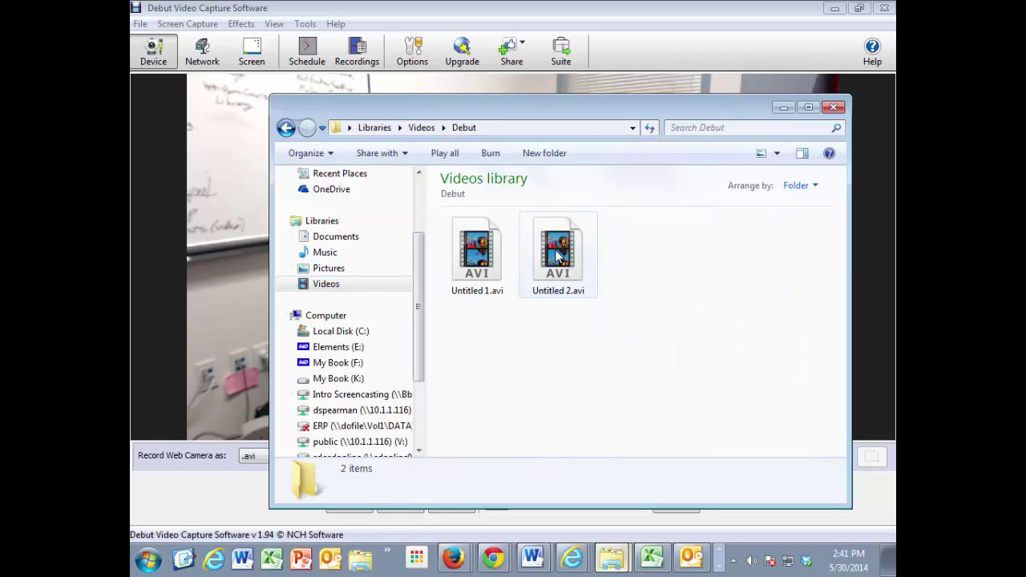
- Play Untitled 2.avi, pause the playback, and minimize the player and the folder window
click(557, 255)
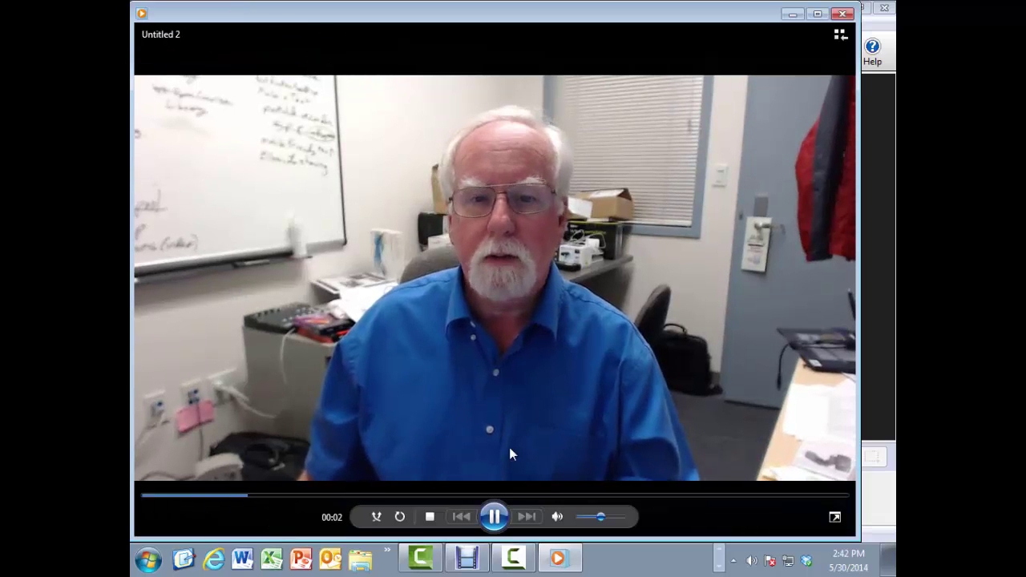
mouse_move(467, 557)
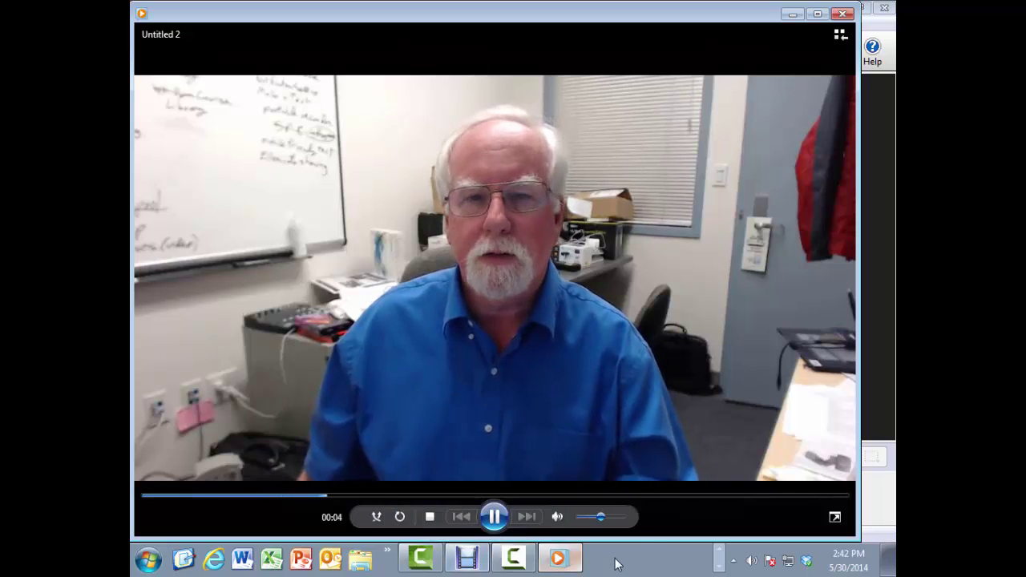
click(494, 516)
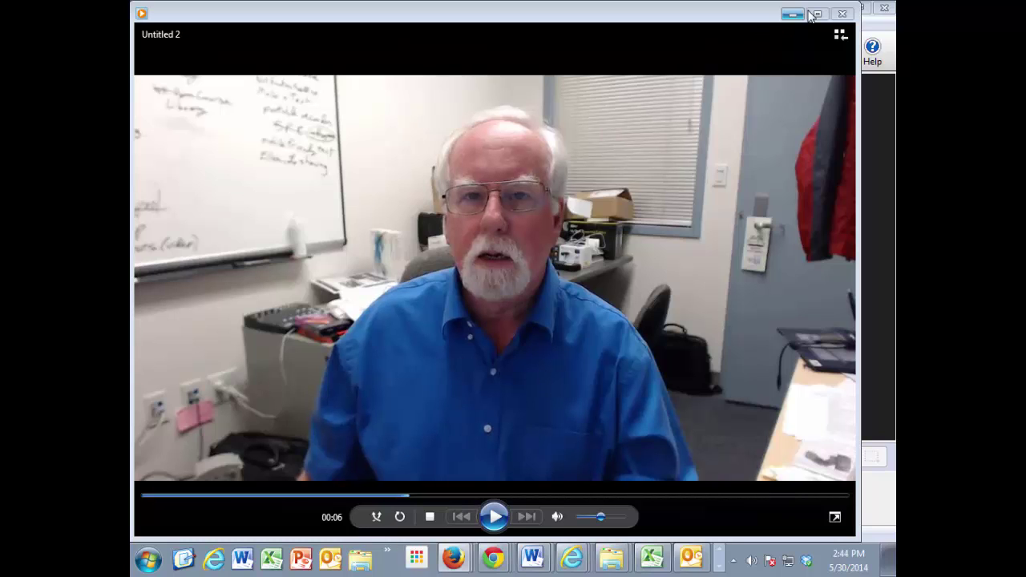
click(794, 14)
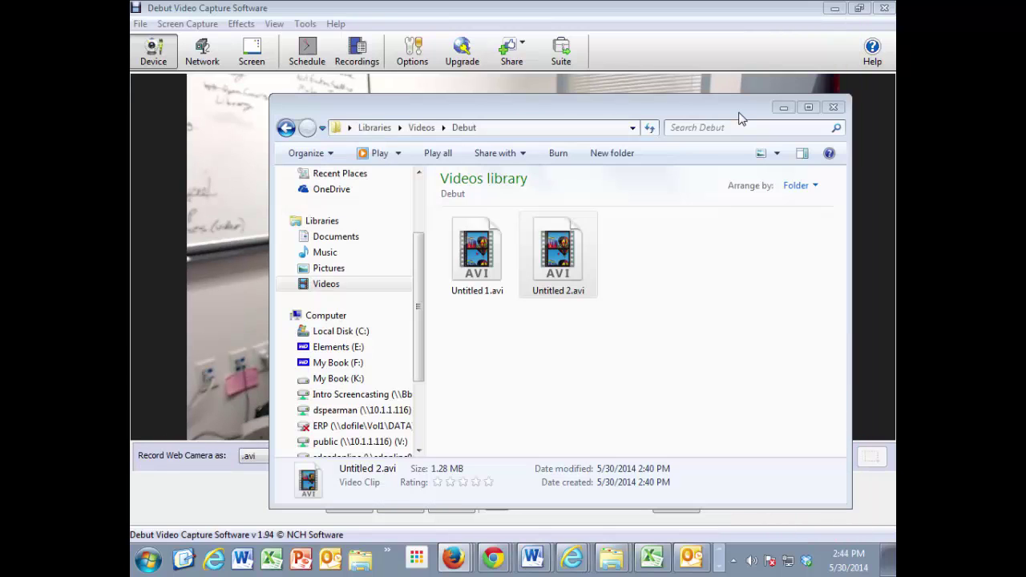
click(785, 108)
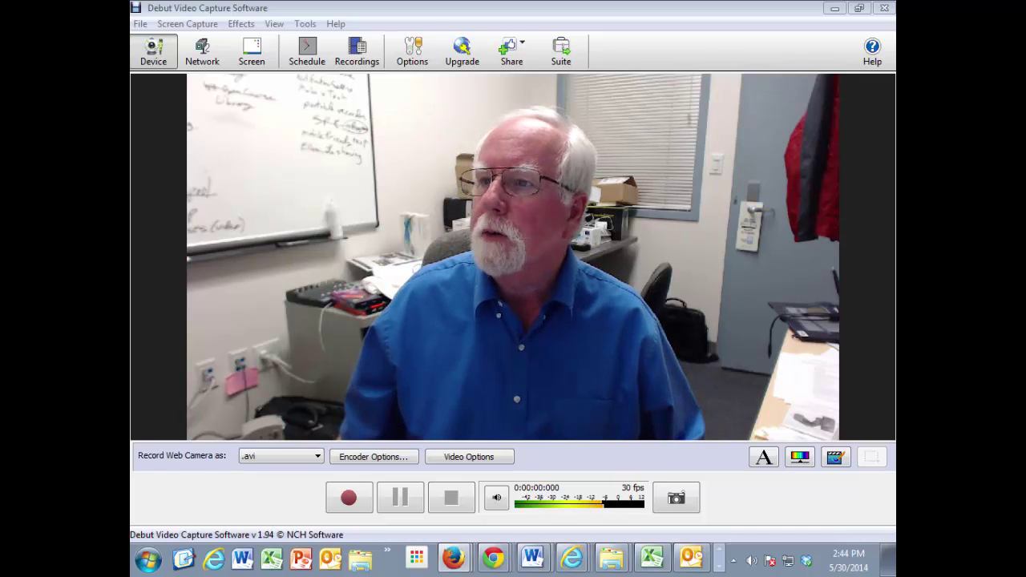
- Switch to YouTube in Firefox, maximize the window, and start choosing a video file to upload
key(alt+Tab)
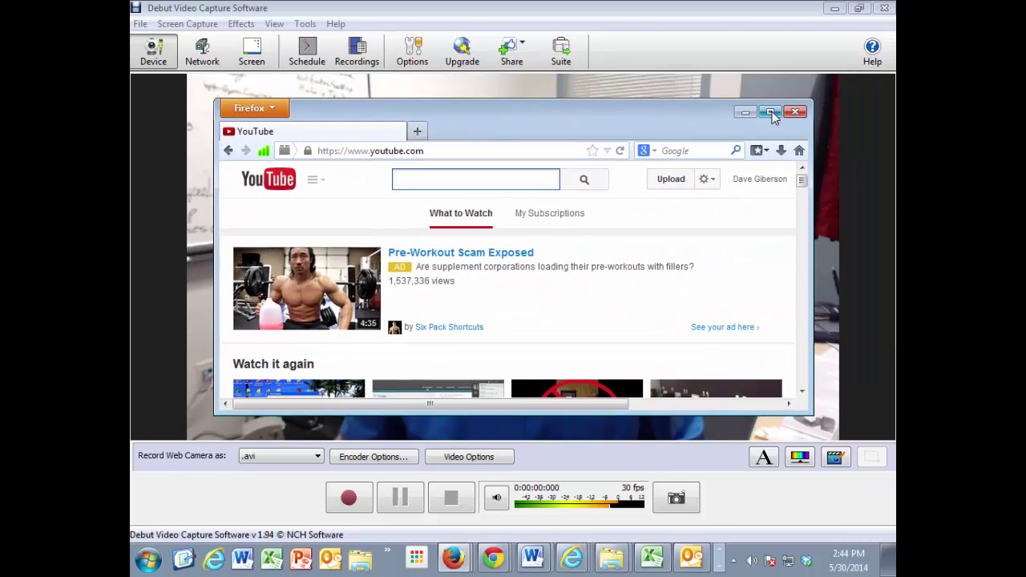
double_click(770, 109)
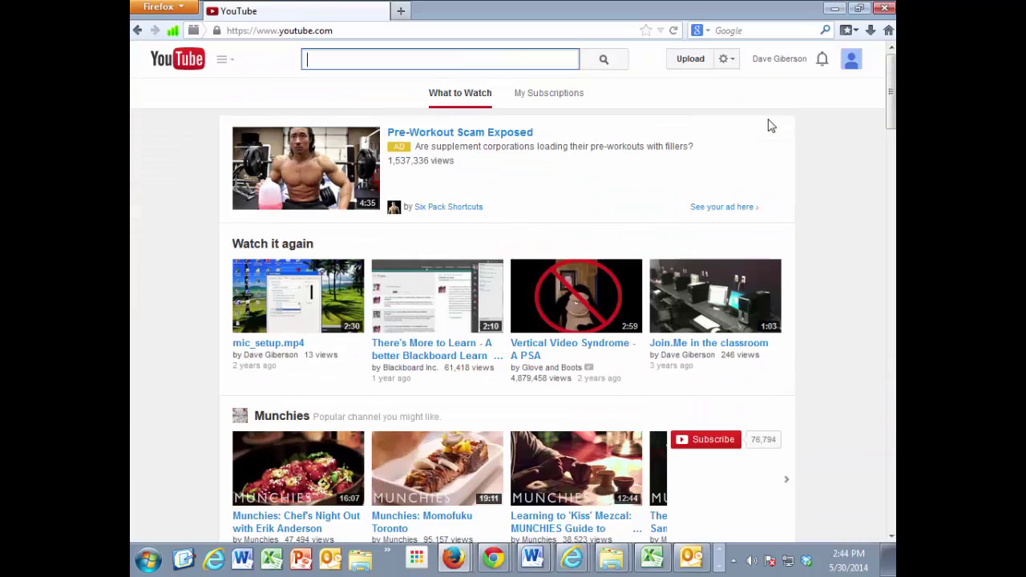
click(690, 60)
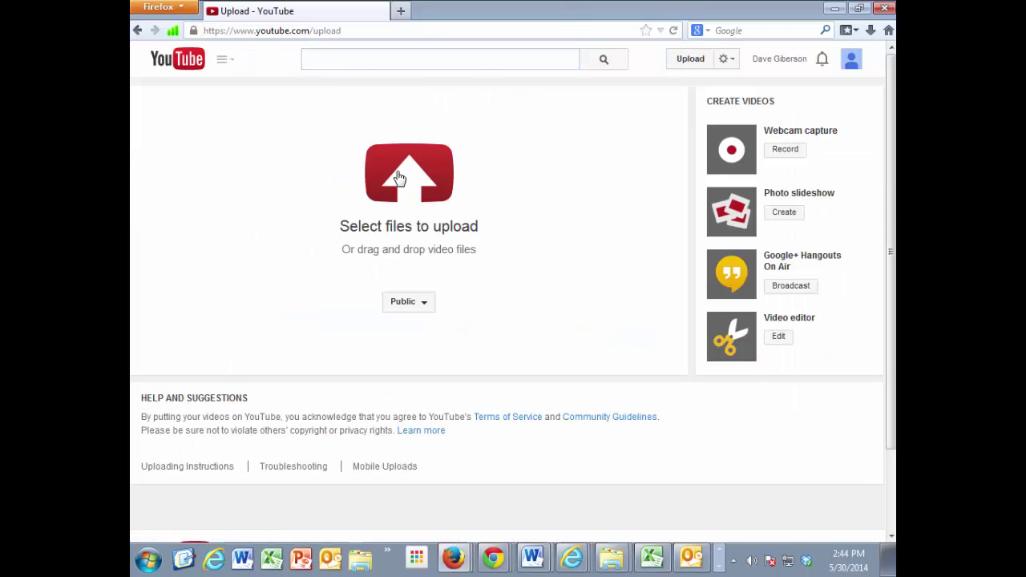
click(403, 178)
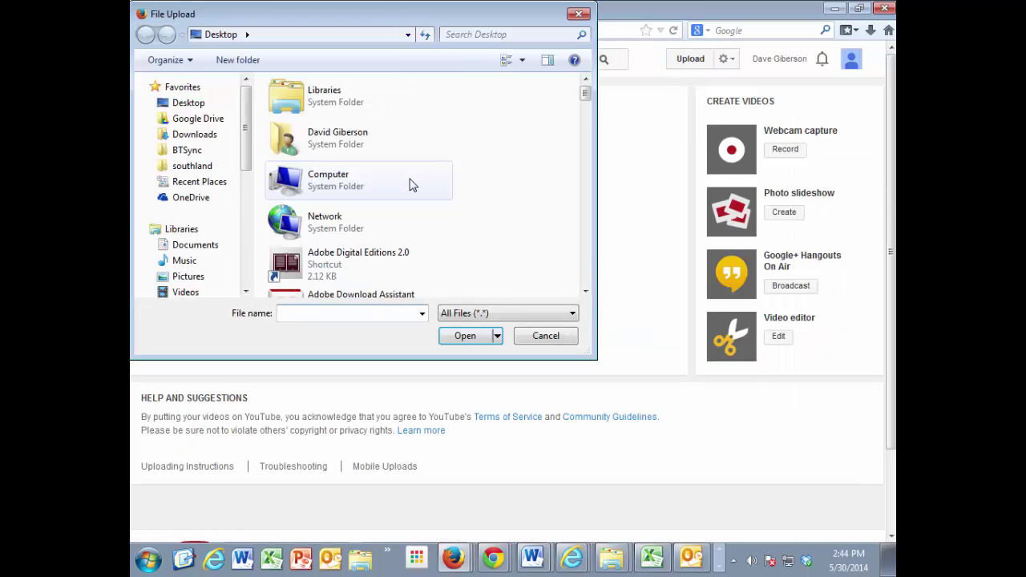
- Upload Untitled 2.avi from the Debut folder in the Videos library
scroll(245, 157, down, 2)
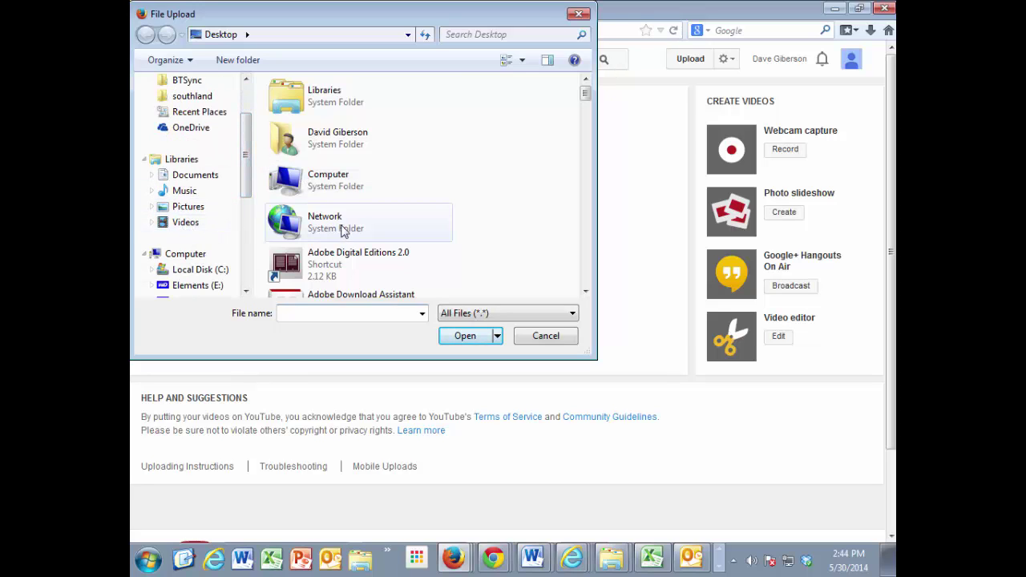
click(185, 222)
scroll(585, 148, down, 2)
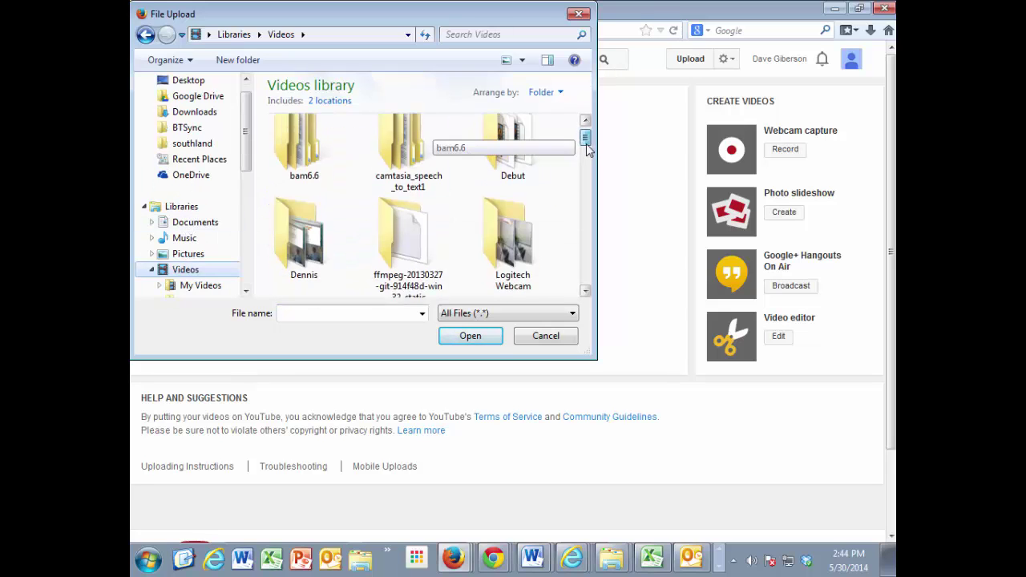
scroll(585, 142, up, 2)
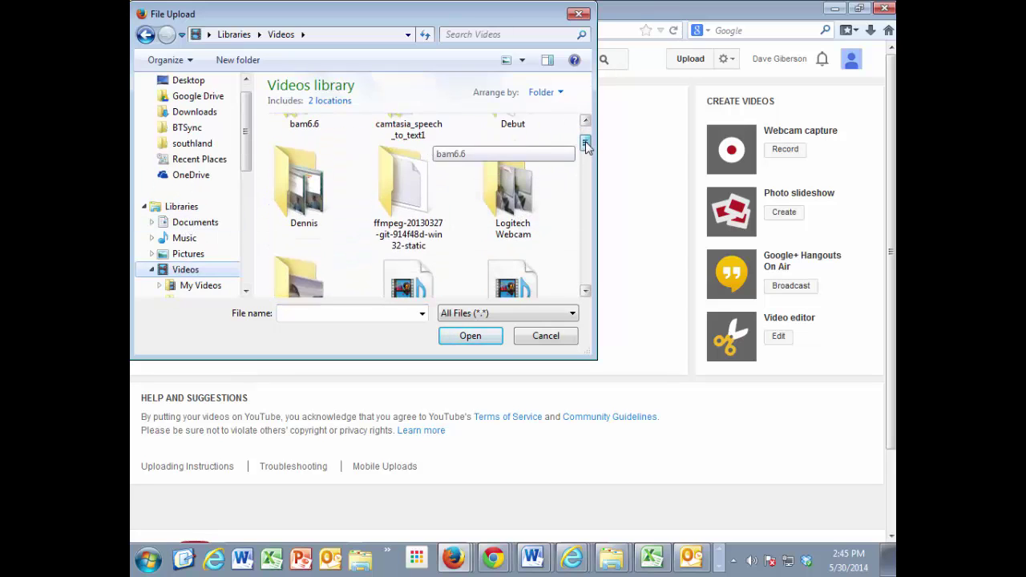
click(520, 180)
double_click(519, 180)
click(390, 172)
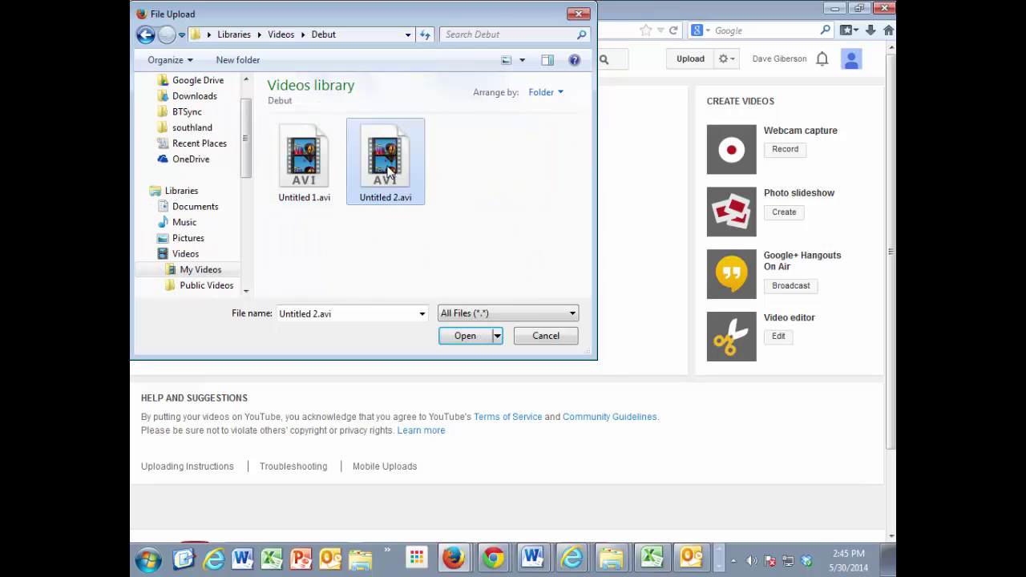
click(465, 336)
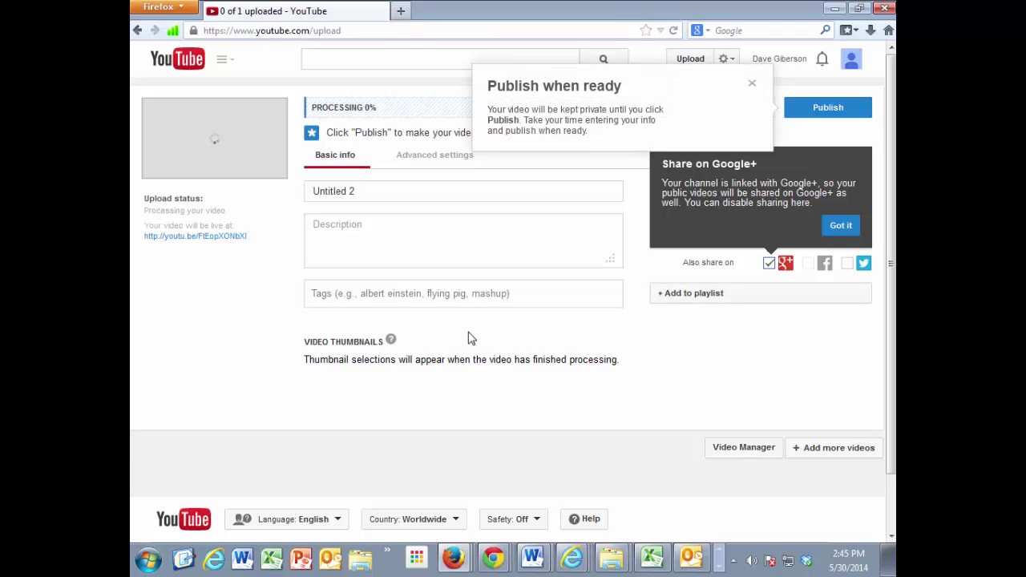
- Dismiss the publishing tip and change the uploaded video's title to Sample Video 2
click(717, 133)
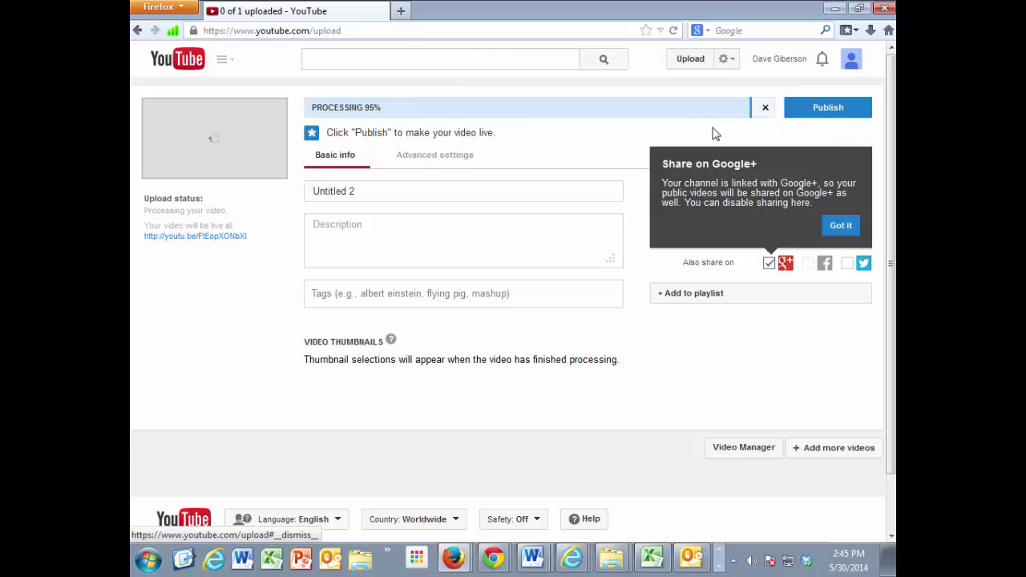
click(382, 192)
drag(382, 192, 294, 195)
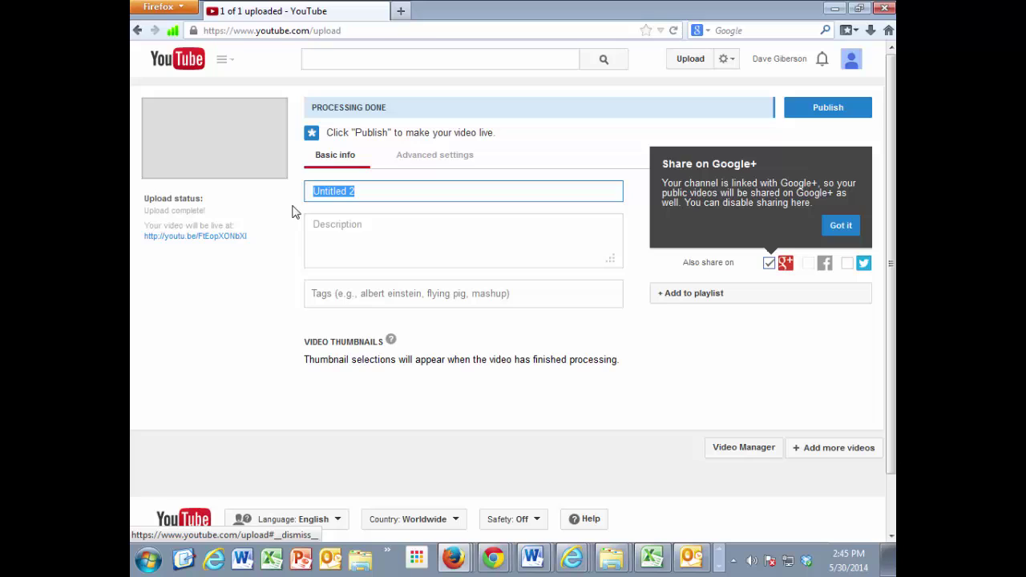
text(S)
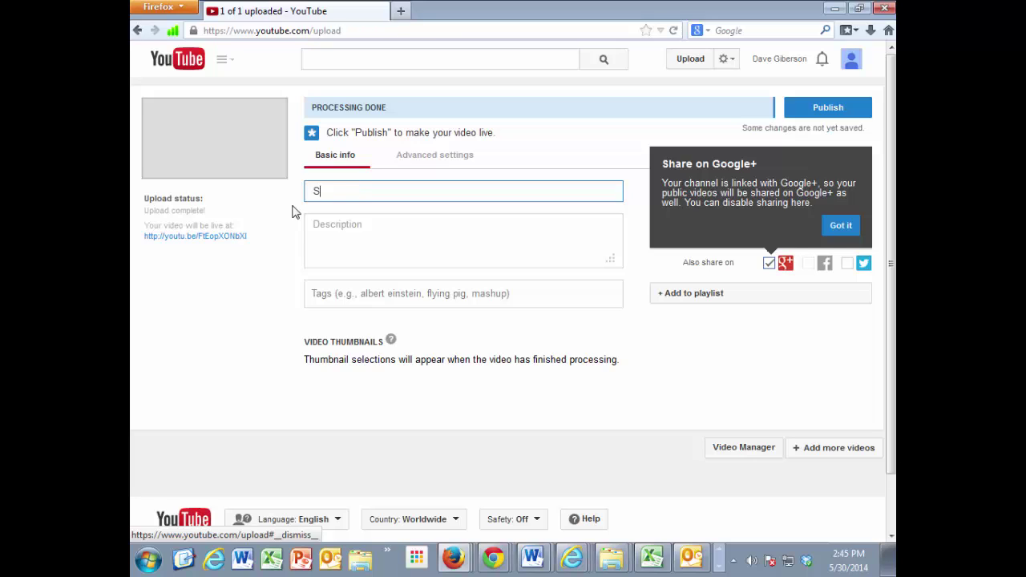
text(ample Video 2)
- Enter Sample as the video's description and add the tag sample
click(347, 232)
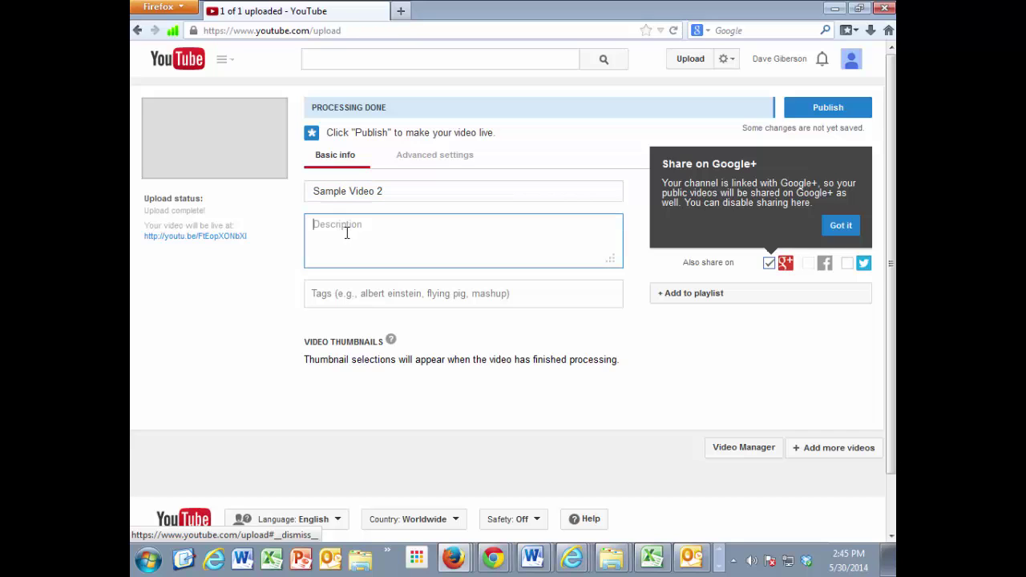
text(Sam)
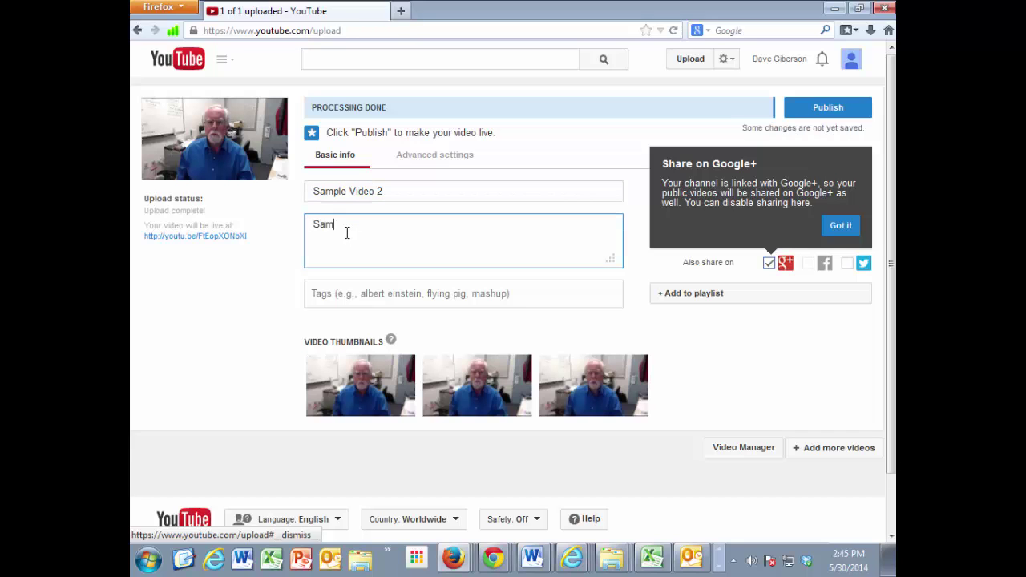
text(ple)
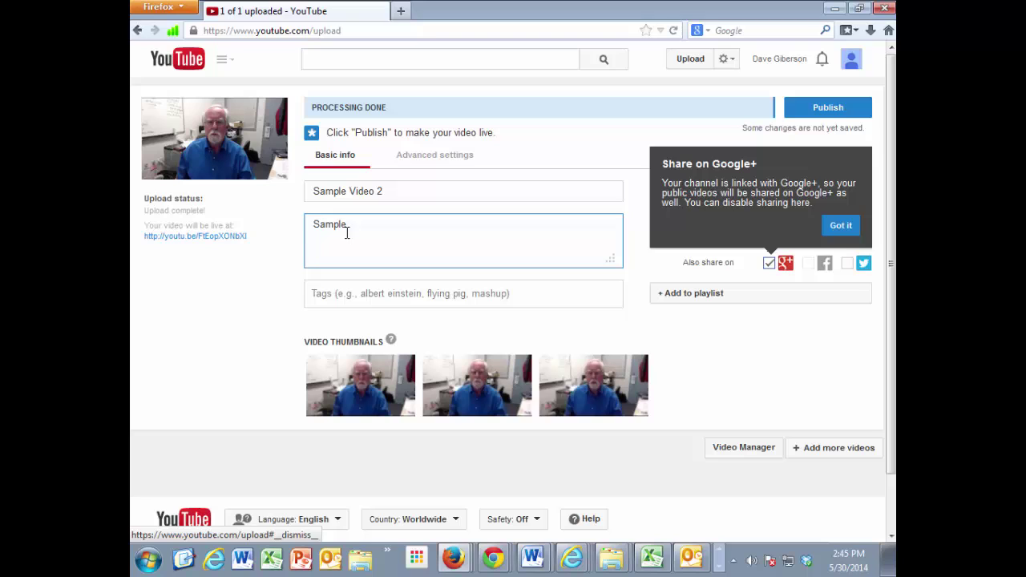
click(324, 291)
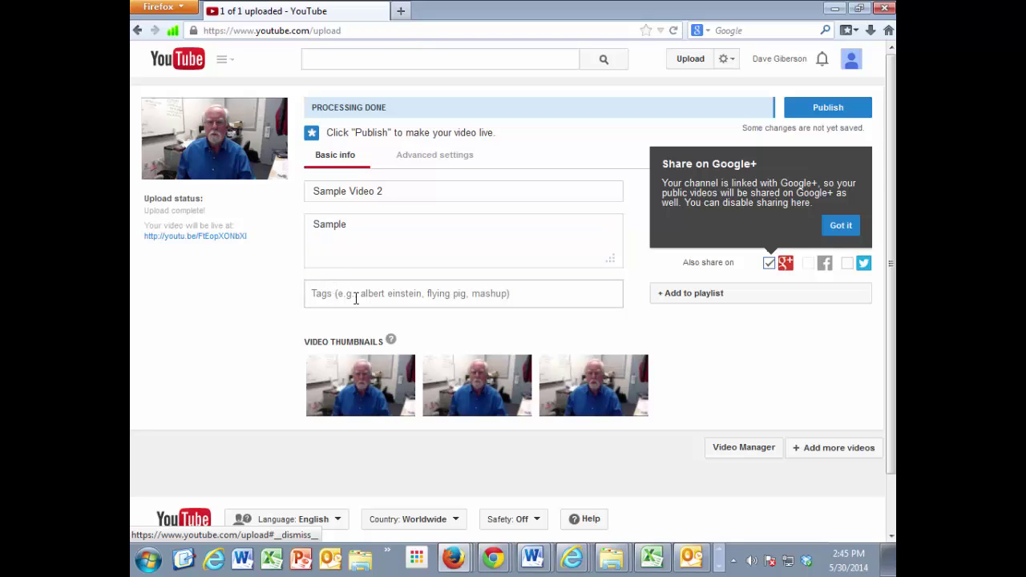
text(sample)
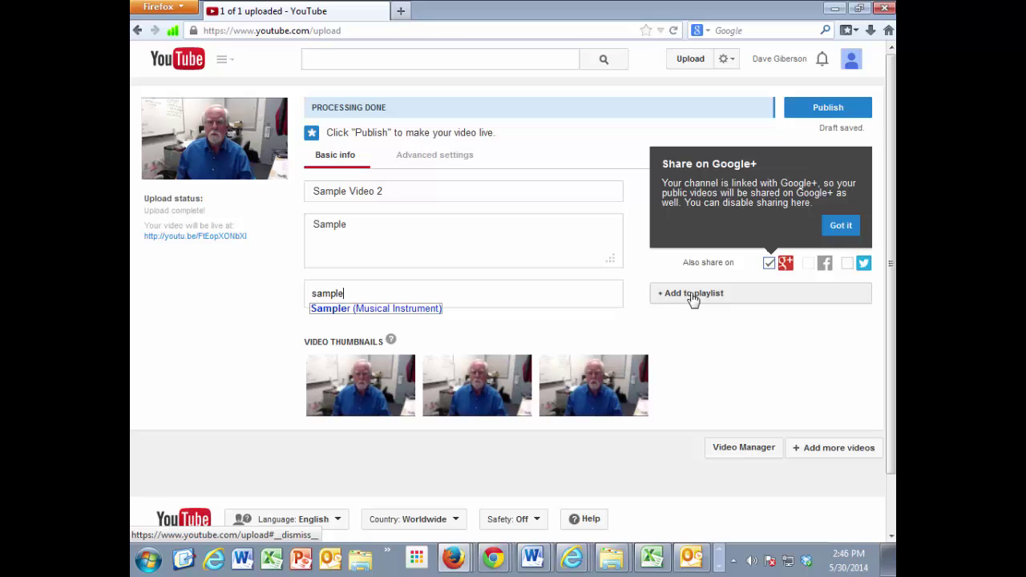
- Publish the video and preview it briefly on its watch page, pausing the playback
click(826, 107)
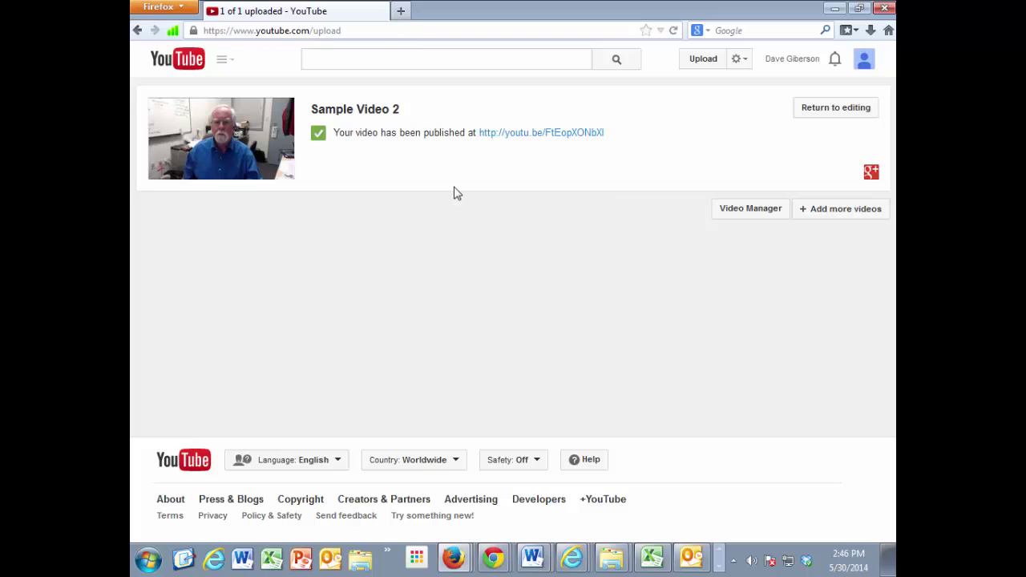
click(220, 132)
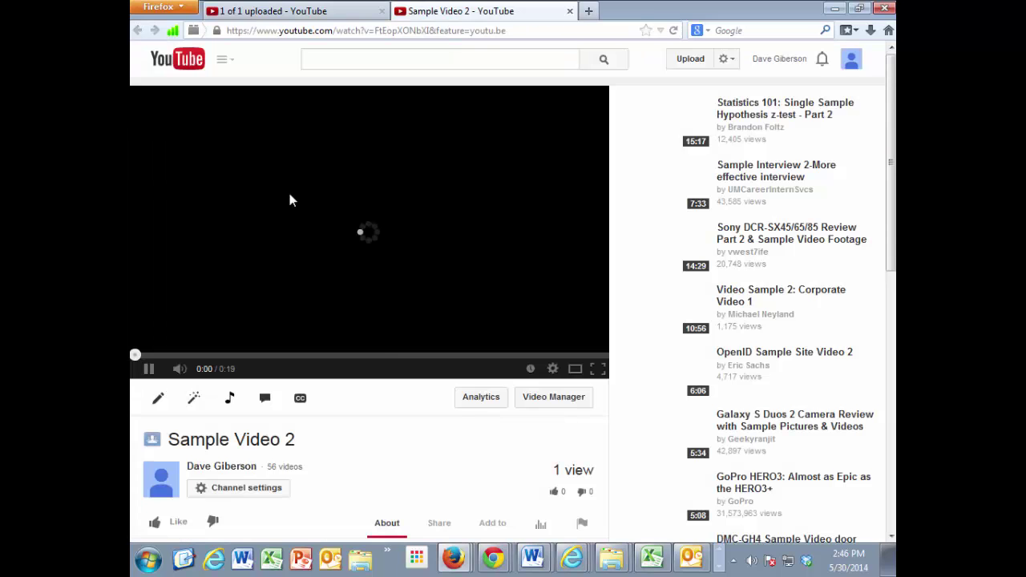
click(149, 371)
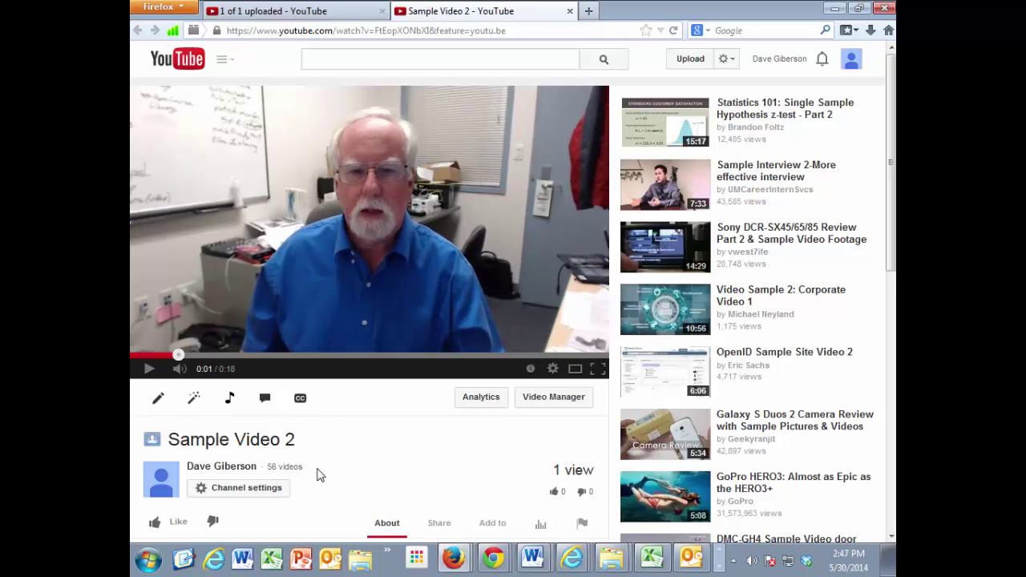
- Open the published video's info and settings for editing and set its privacy to Unlisted
click(159, 402)
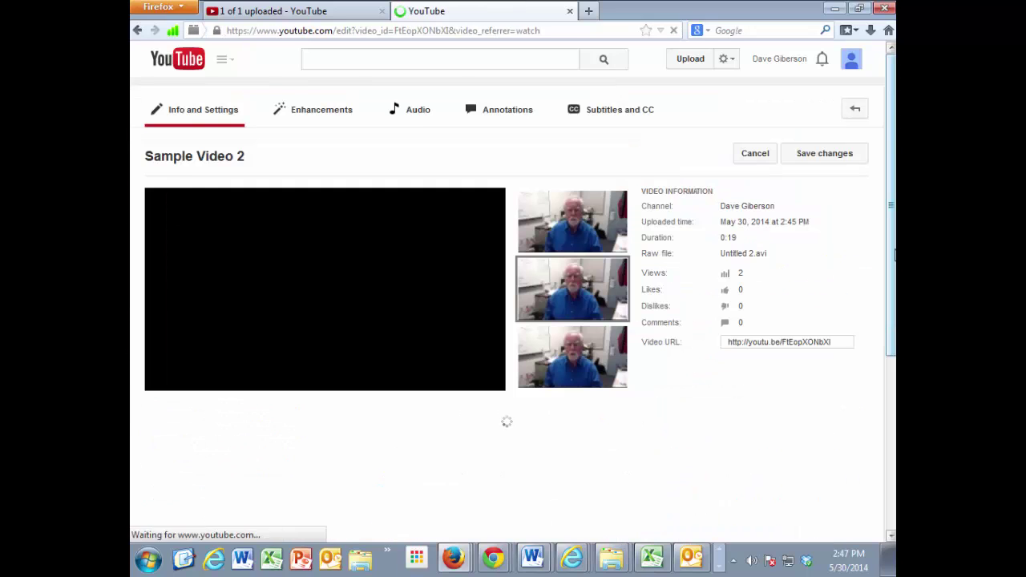
scroll(706, 276, down, 5)
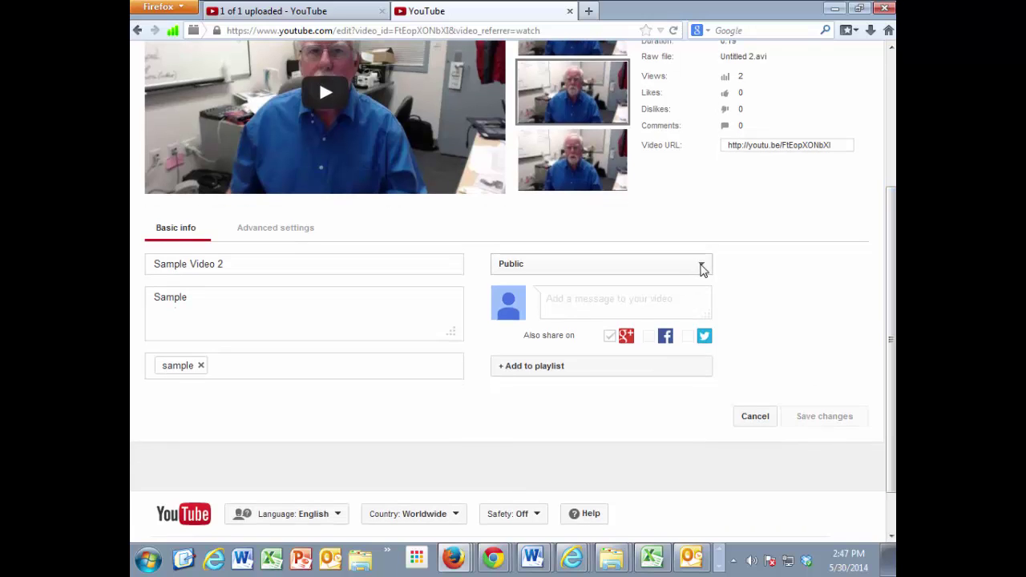
click(702, 268)
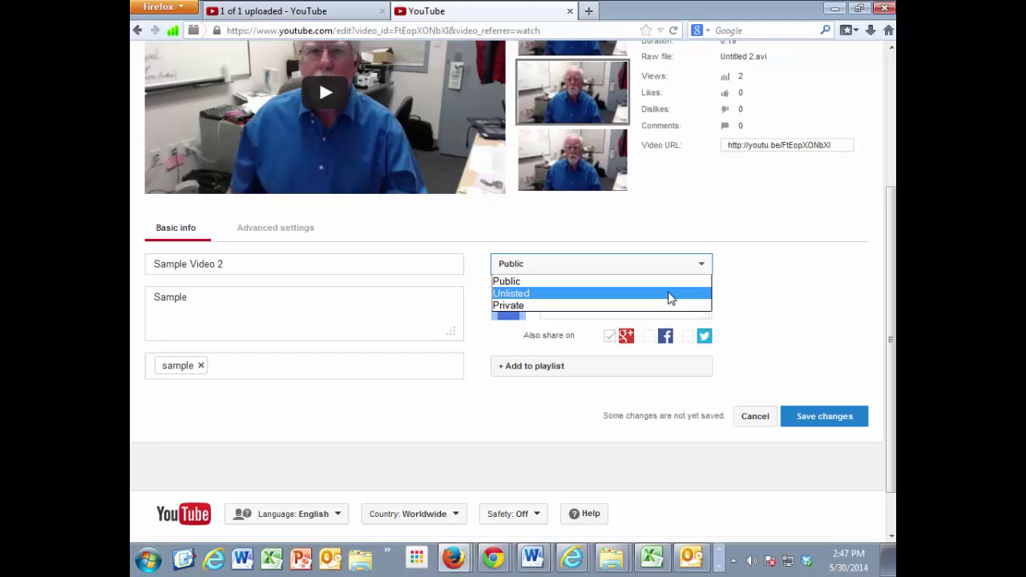
click(671, 298)
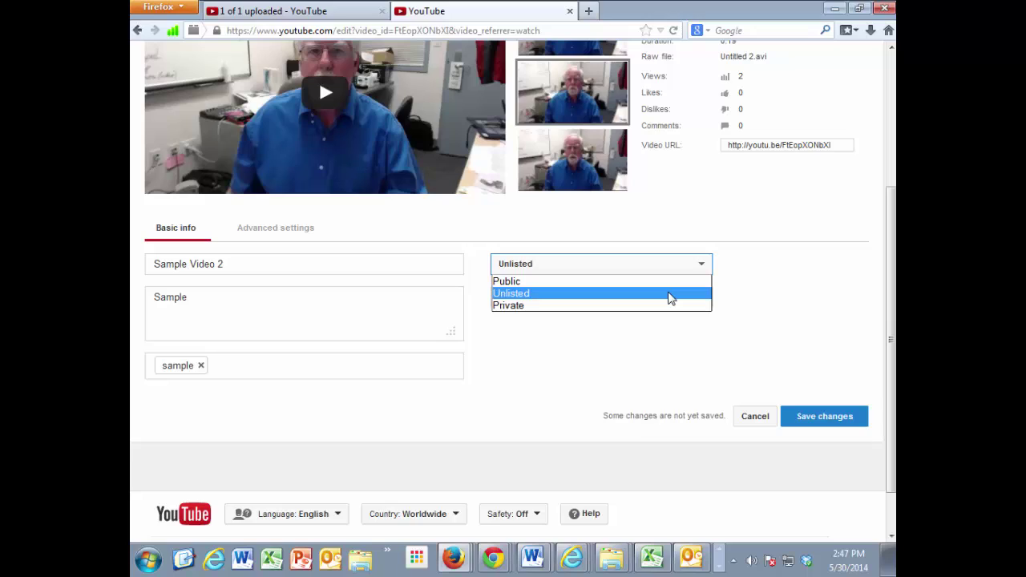